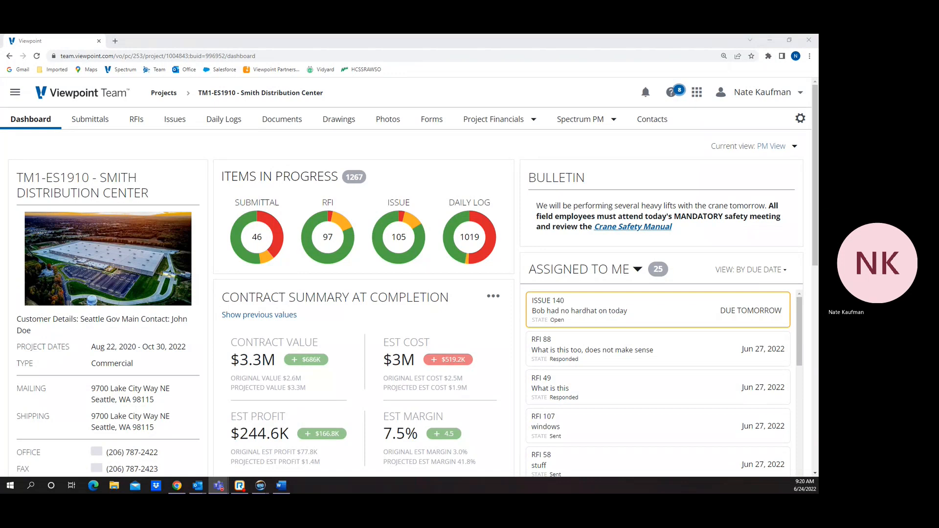
Open the project's issues register and look through its list of saved views.
{"action": "key", "text": "alt+Tab"}
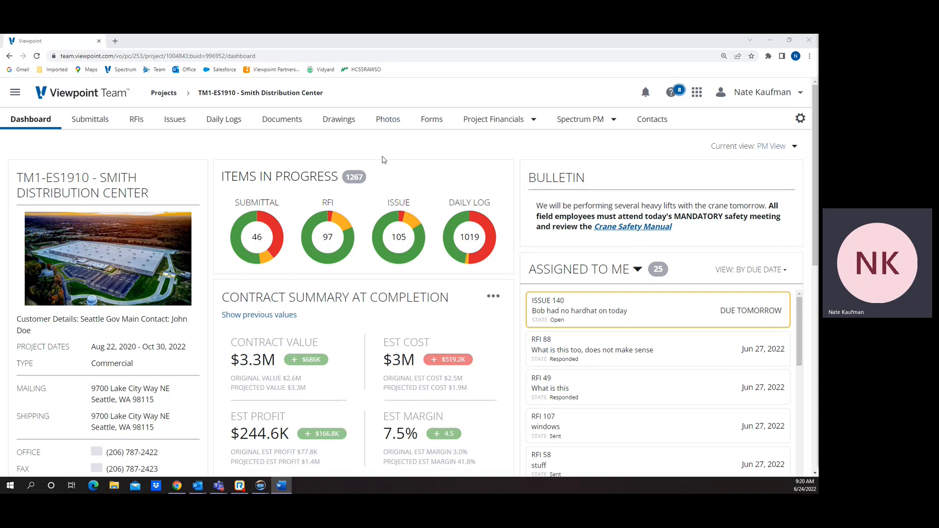
{"action": "left_click", "coordinate": [177, 123]}
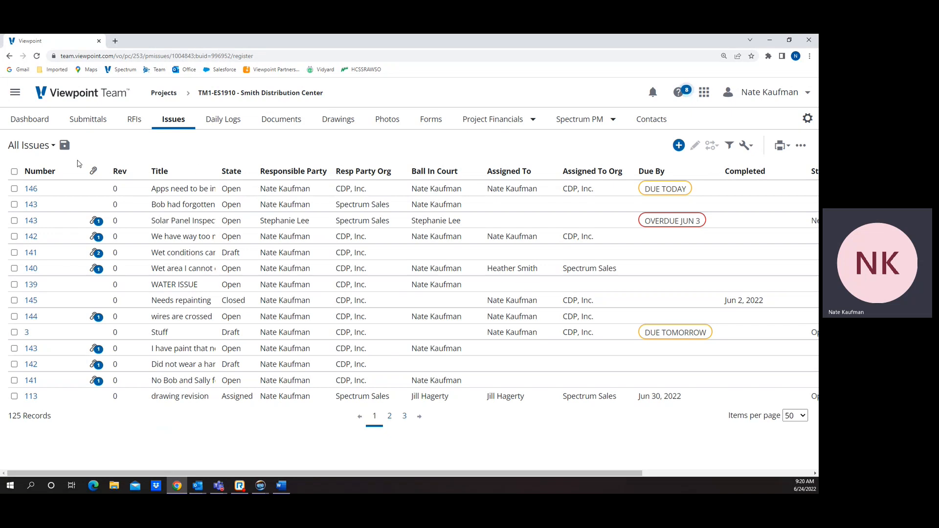
{"action": "left_click", "coordinate": [52, 148]}
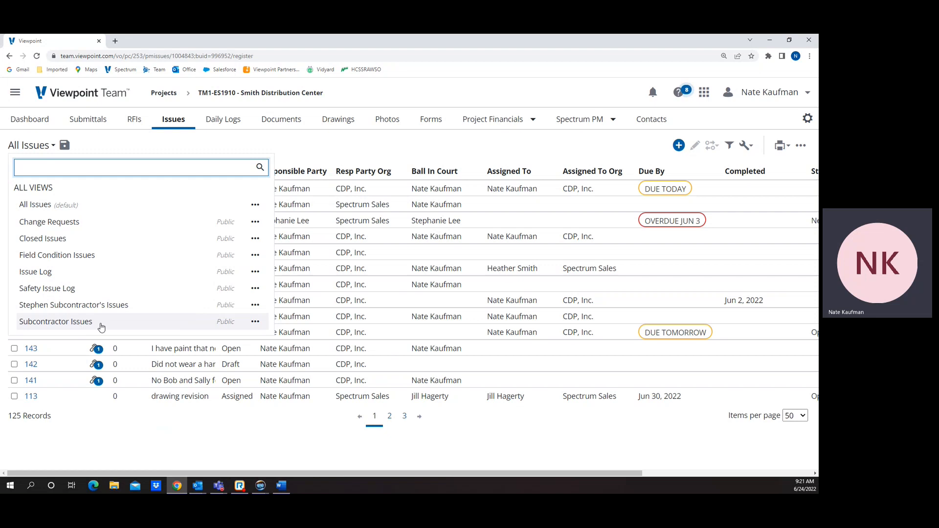
{"action": "left_click", "coordinate": [341, 147]}
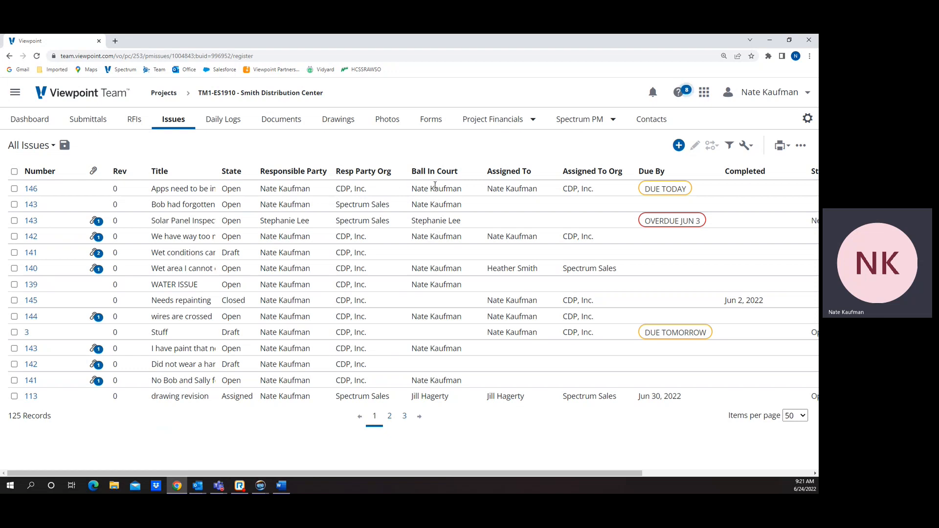
Create a new issue of type SCOPE - Scope Issue titled "not sure if it can be built that way".
{"action": "left_click", "coordinate": [679, 146]}
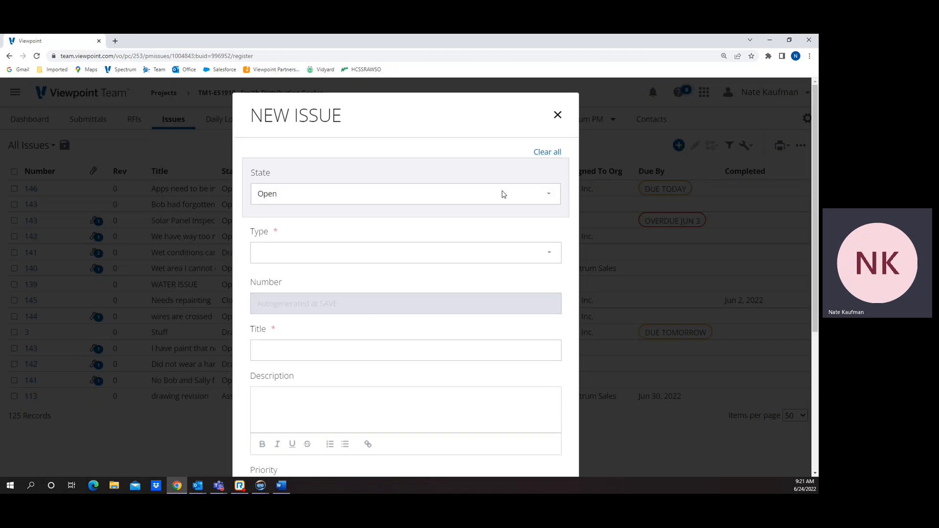
{"action": "left_click", "coordinate": [337, 252]}
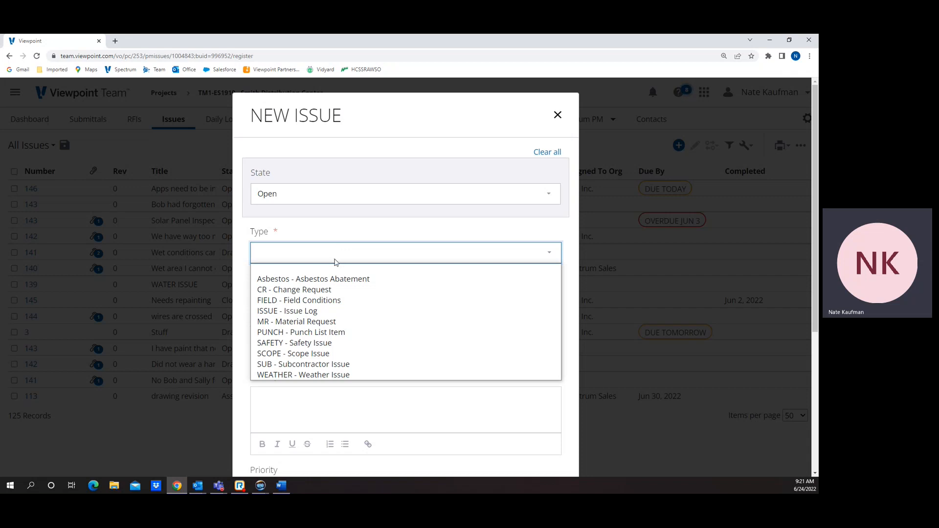
{"action": "left_click", "coordinate": [309, 354]}
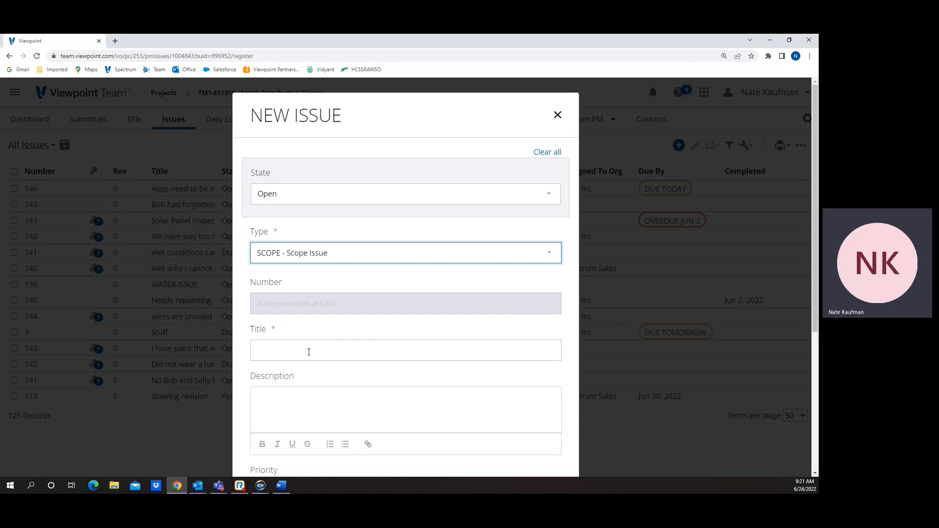
{"action": "left_click", "coordinate": [307, 351]}
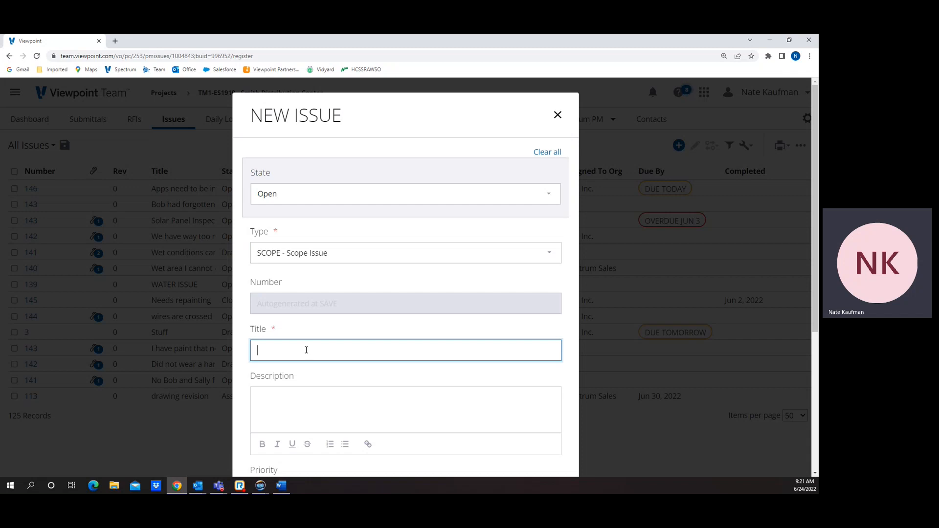
{"action": "type", "text": "not sure if it c"}
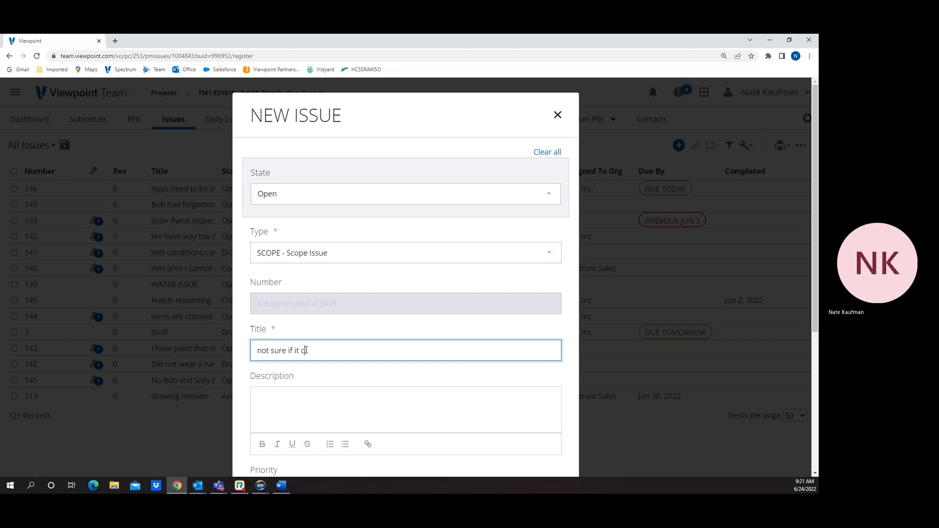
{"action": "type", "text": "an be built that way"}
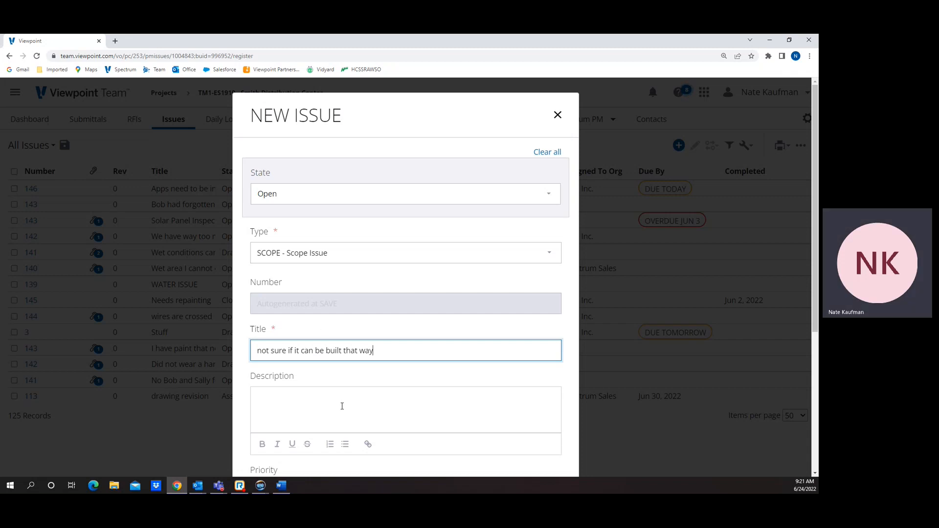
{"action": "scroll", "coordinate": [341, 404], "scroll_direction": "down", "scroll_amount": 3}
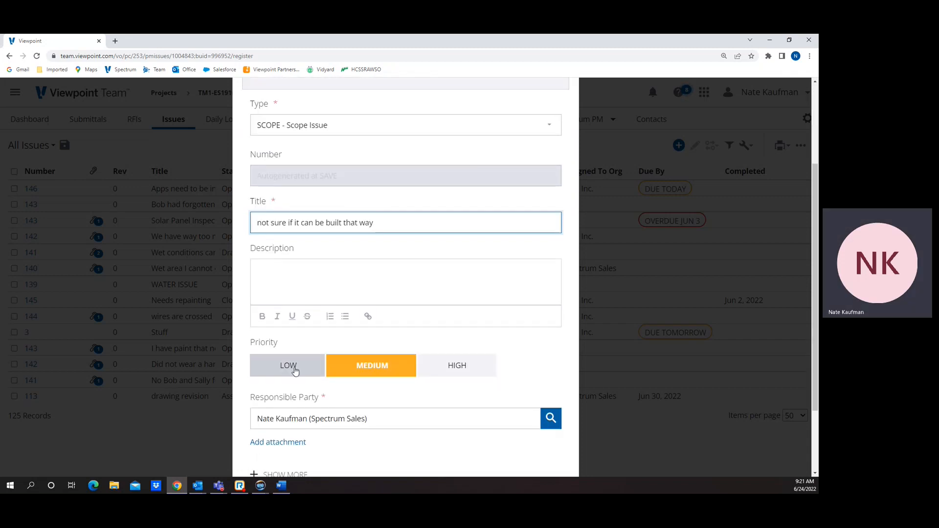
{"action": "scroll", "coordinate": [377, 419], "scroll_direction": "down", "scroll_amount": 2}
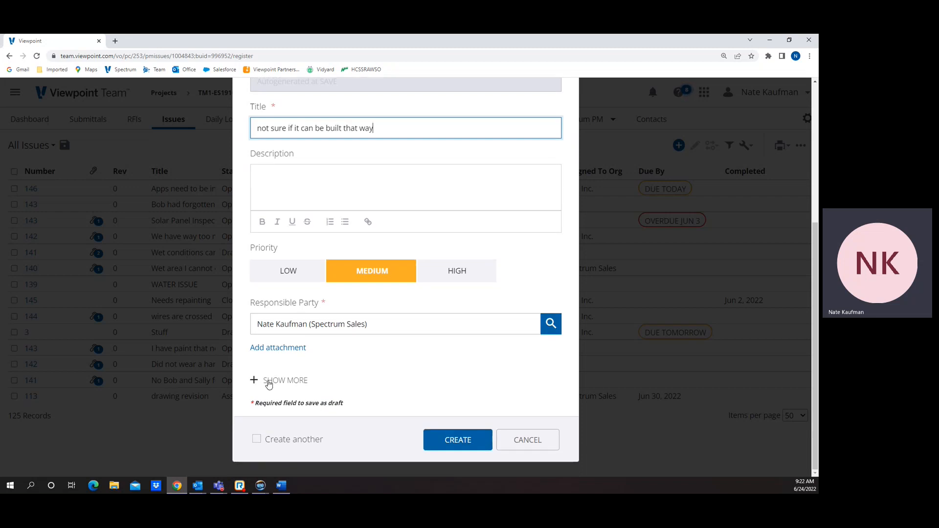
{"action": "left_click", "coordinate": [456, 442]}
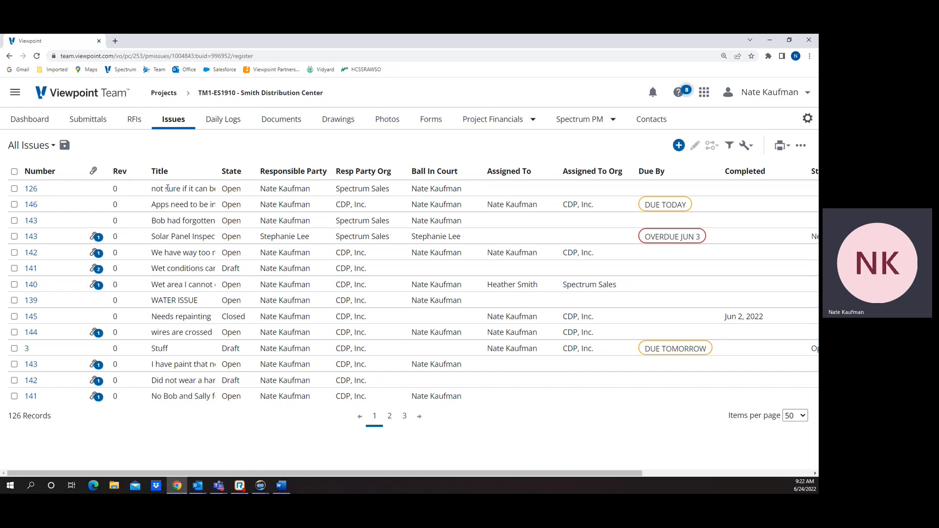
Open the "not sure if it can be built that way" issue and add the Building B drawing A-101 - LOWER LEVEL OVERALL FLOOR PLAN.
{"action": "left_click", "coordinate": [31, 189]}
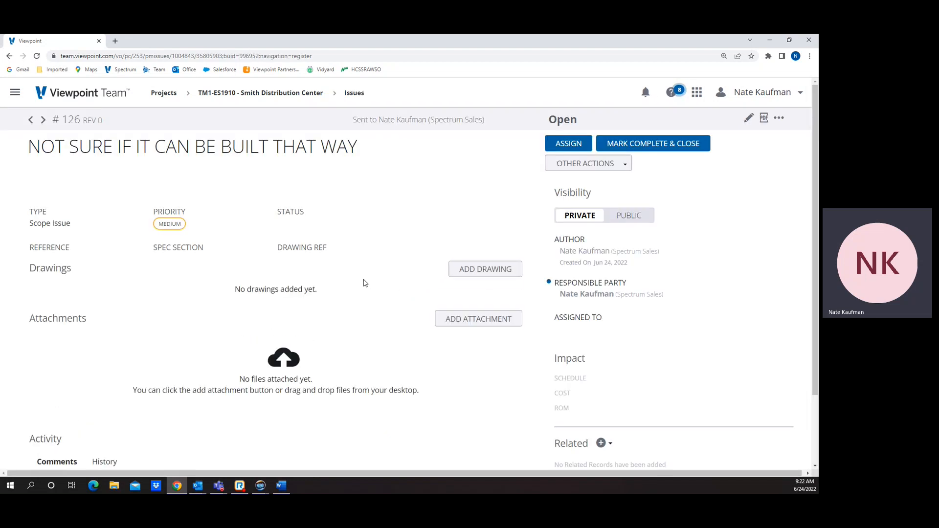
{"action": "scroll", "coordinate": [504, 260], "scroll_direction": "down", "scroll_amount": 2}
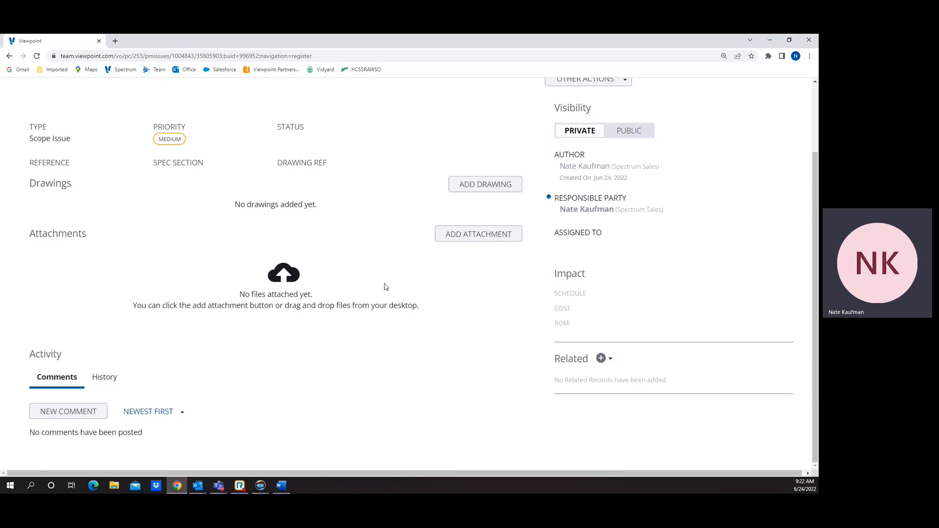
{"action": "left_click", "coordinate": [482, 185]}
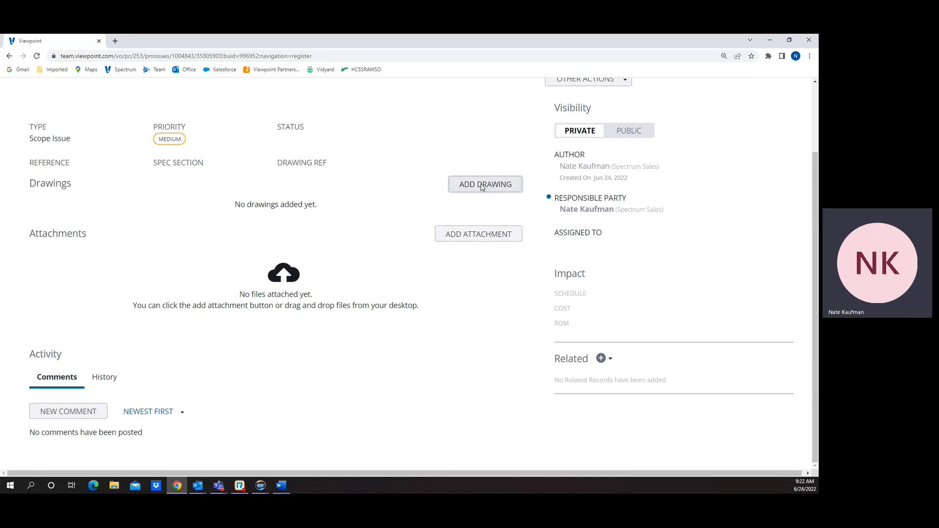
{"action": "left_click", "coordinate": [467, 175]}
{"action": "type", "text": "a"}
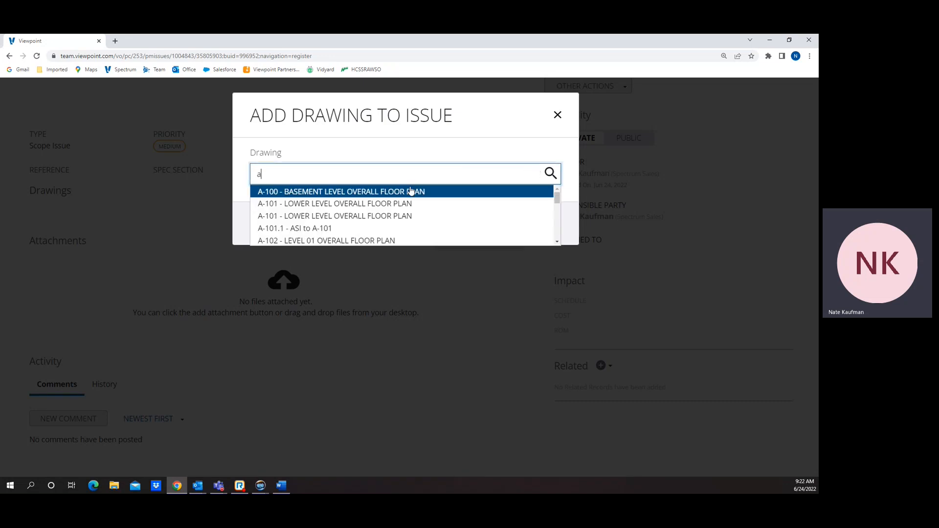
{"action": "left_click", "coordinate": [314, 216]}
{"action": "left_click", "coordinate": [451, 230]}
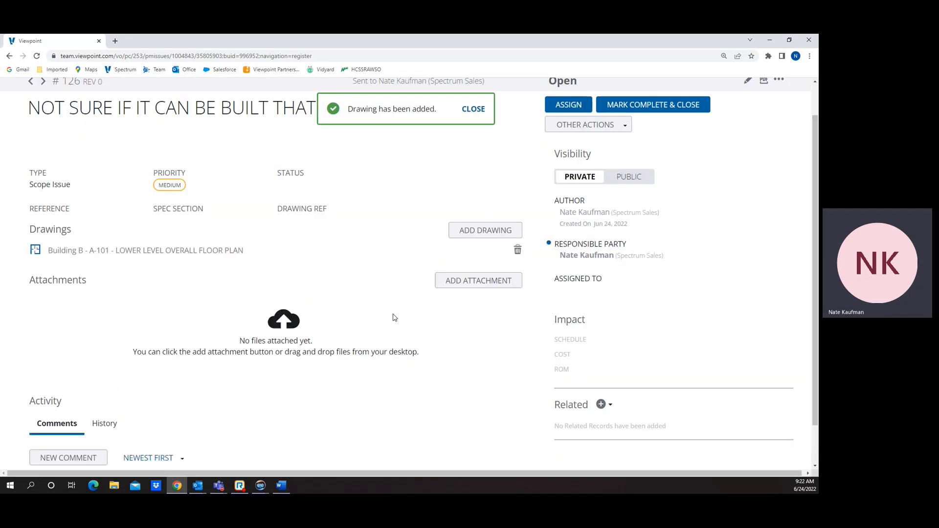
{"action": "scroll", "coordinate": [248, 359], "scroll_direction": "down", "scroll_amount": 1}
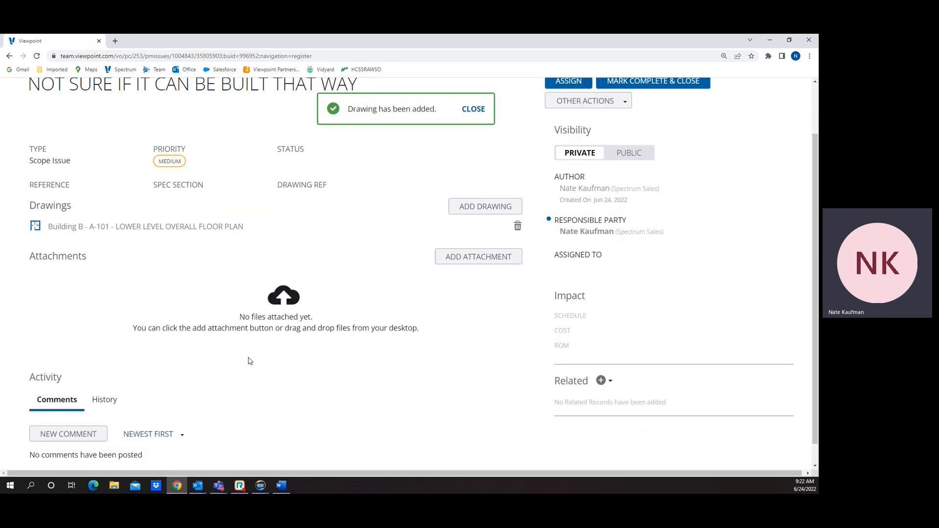
{"action": "scroll", "coordinate": [277, 379], "scroll_direction": "up", "scroll_amount": 2}
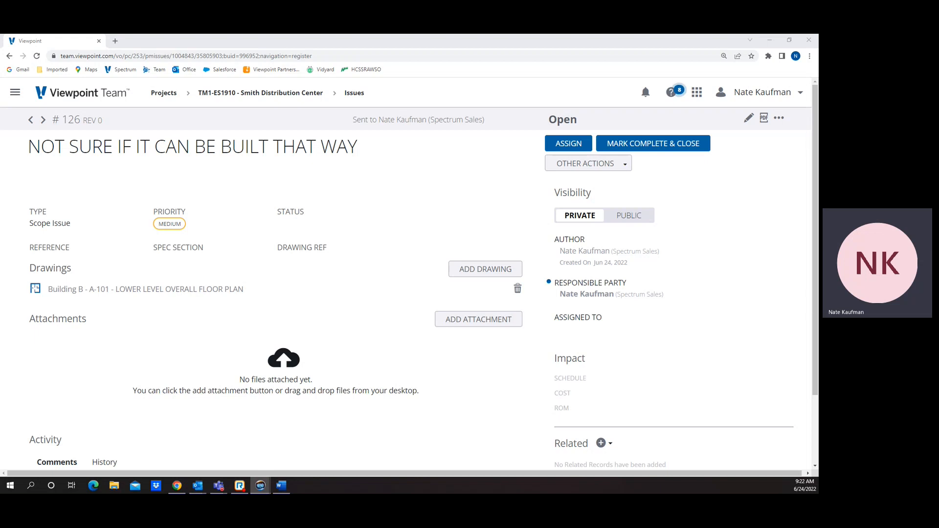
Move the mirrored iPad window out of the way and return to the project's issues register, reloading it.
{"action": "left_click_drag", "start_coordinate": [554, 68], "coordinate": [386, 92]}
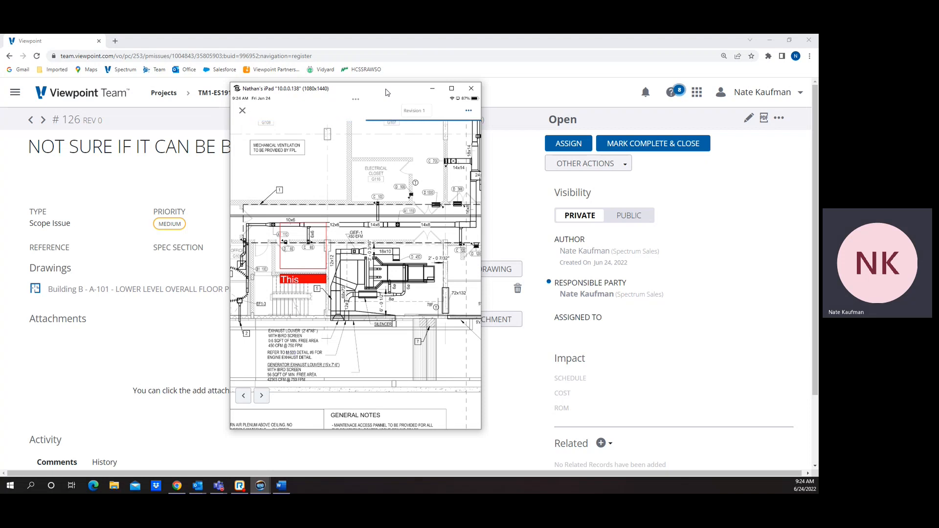
{"action": "left_click_drag", "start_coordinate": [394, 93], "coordinate": [818, 106]}
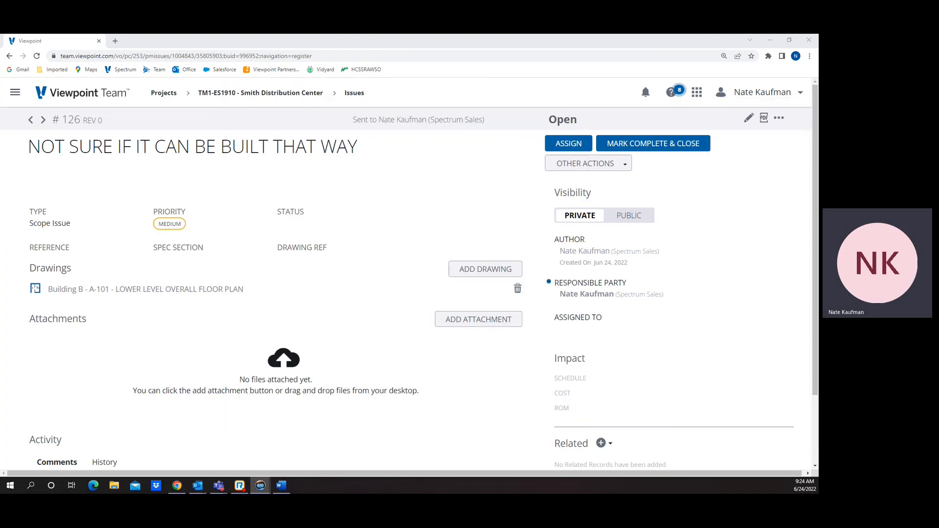
{"action": "left_click", "coordinate": [362, 97]}
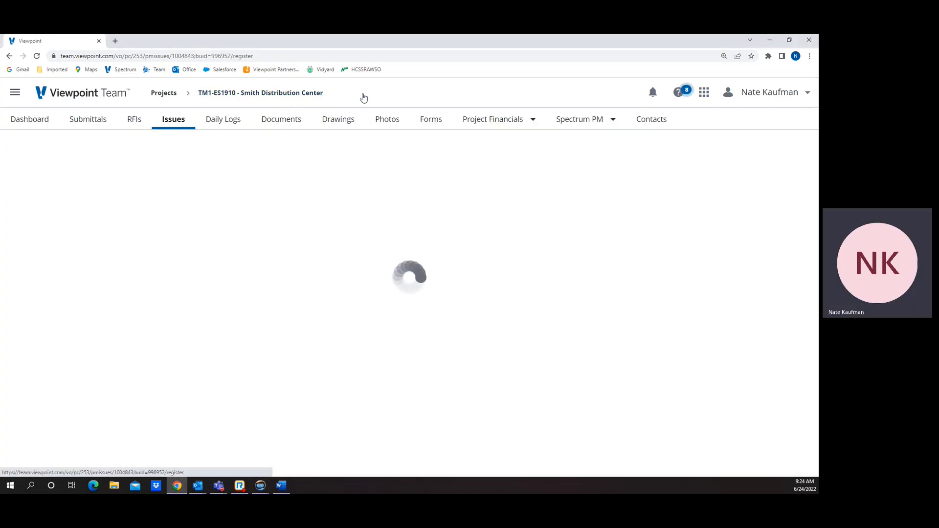
{"action": "left_click", "coordinate": [37, 57]}
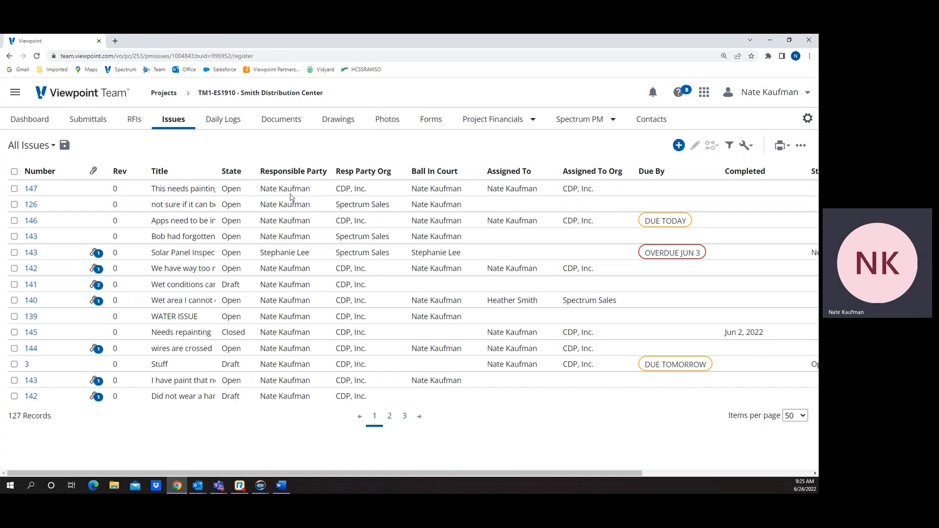
Open the "This needs painting" issue's linked drawing M-102.01 and inspect the issue's markup before leaving for the project dashboard.
{"action": "left_click", "coordinate": [32, 189]}
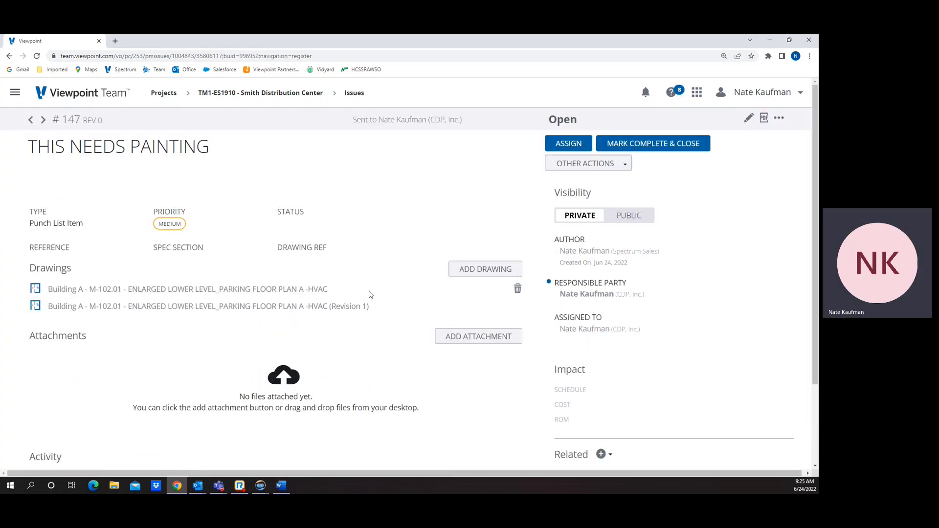
{"action": "left_click", "coordinate": [176, 290]}
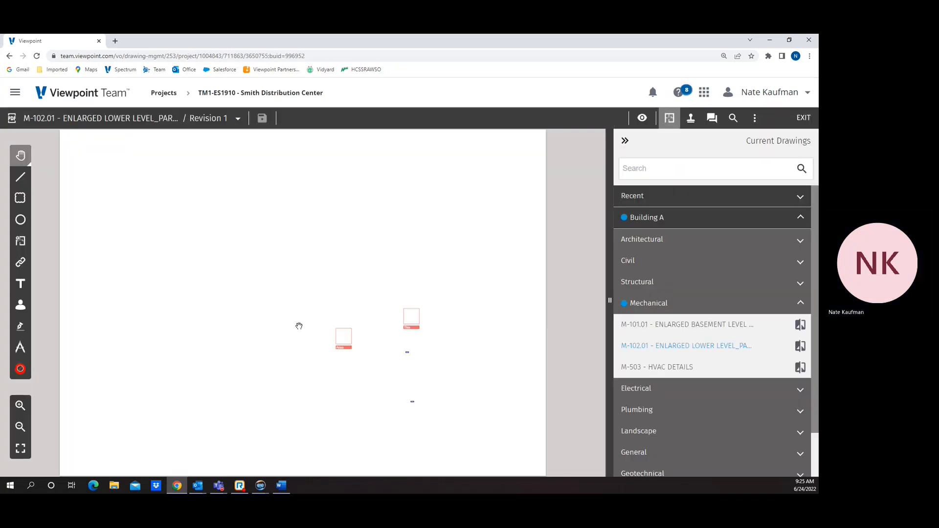
{"action": "scroll", "coordinate": [422, 342], "scroll_direction": "up", "scroll_amount": 3}
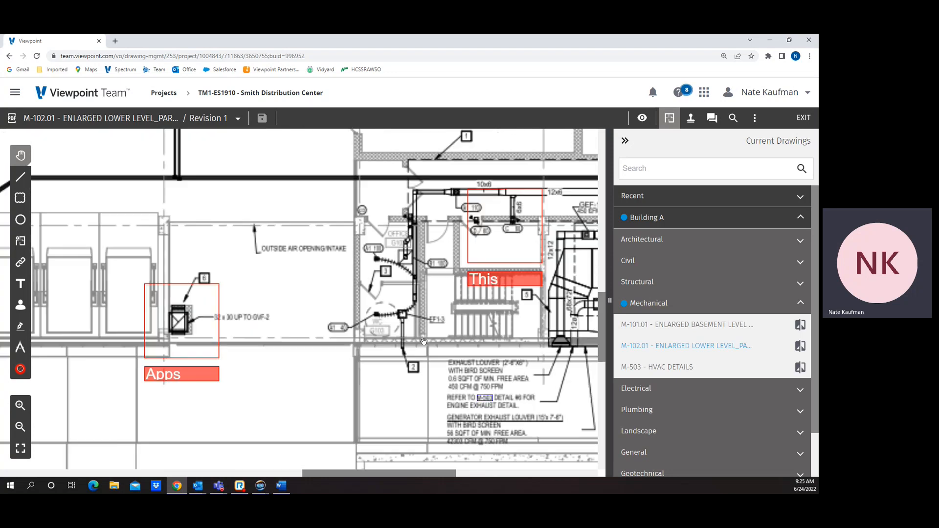
{"action": "mouse_move", "coordinate": [498, 254]}
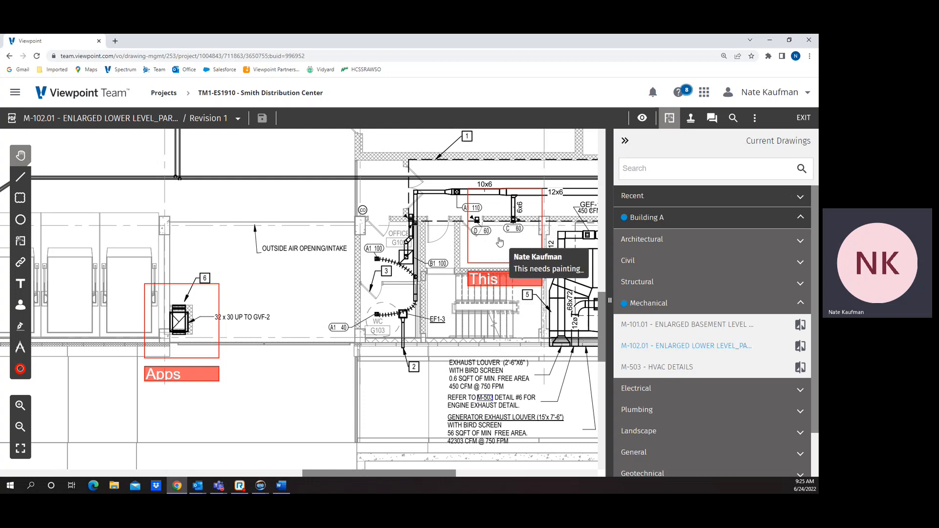
{"action": "left_click", "coordinate": [288, 95]}
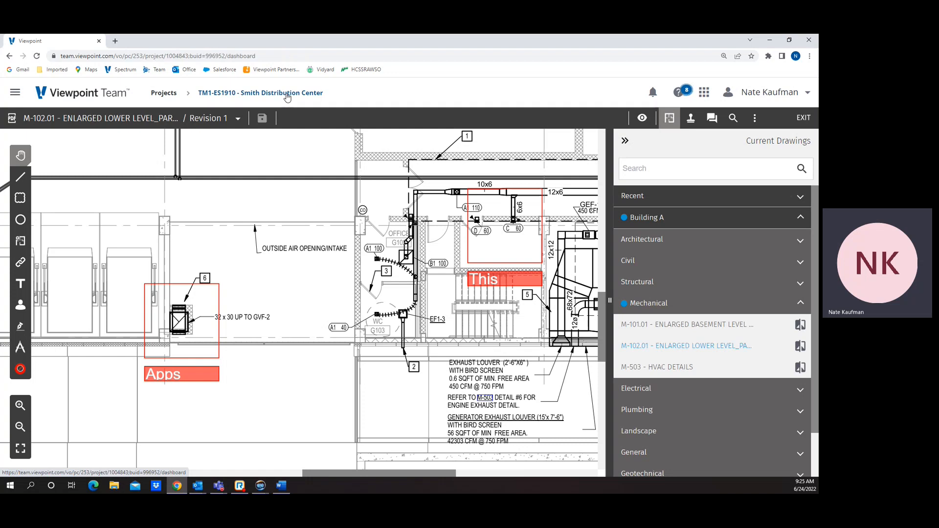